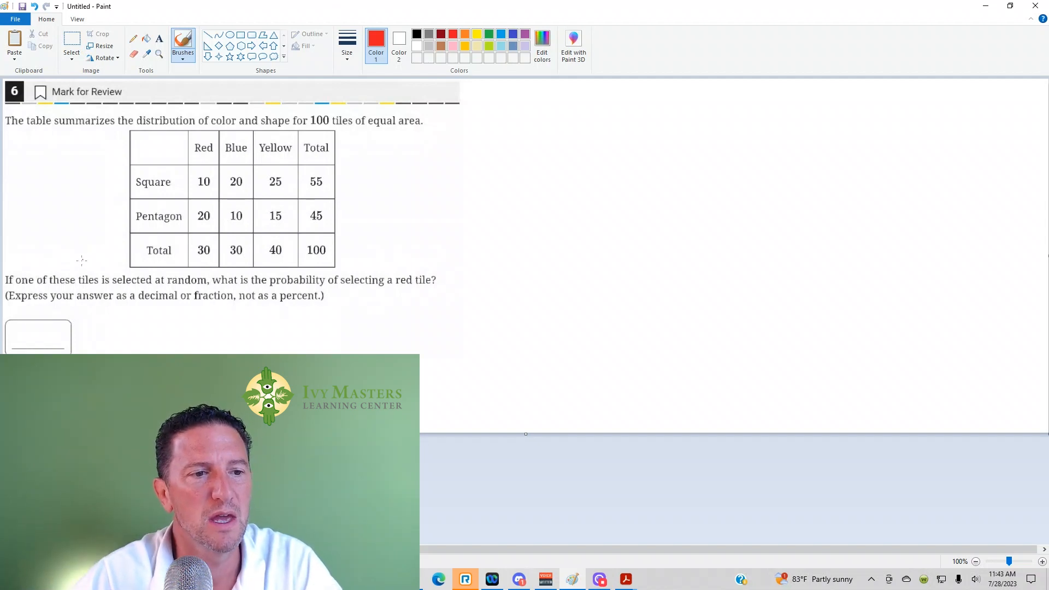
Step: Underline the random-selection phrase and circle the Total header, Total row label and grand total 100 in red
drag(15, 287, 208, 281)
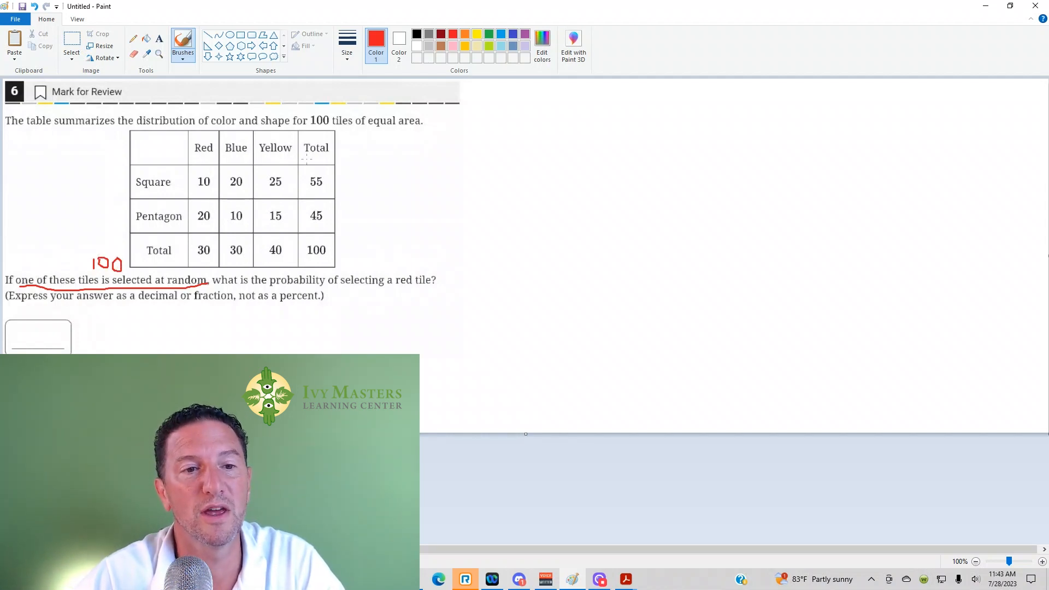
drag(334, 147, 337, 150)
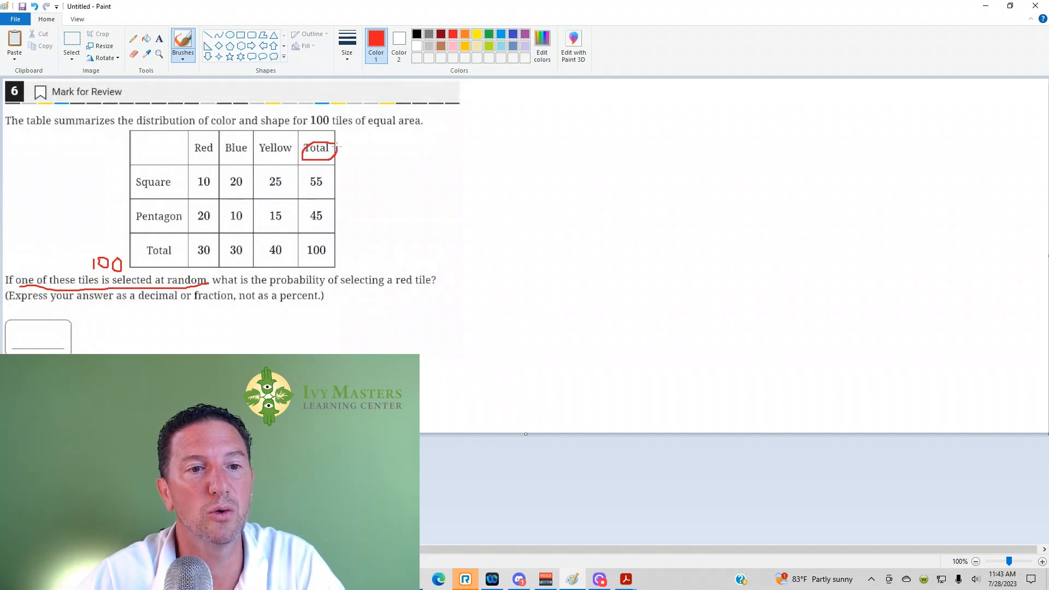
drag(139, 246, 183, 247)
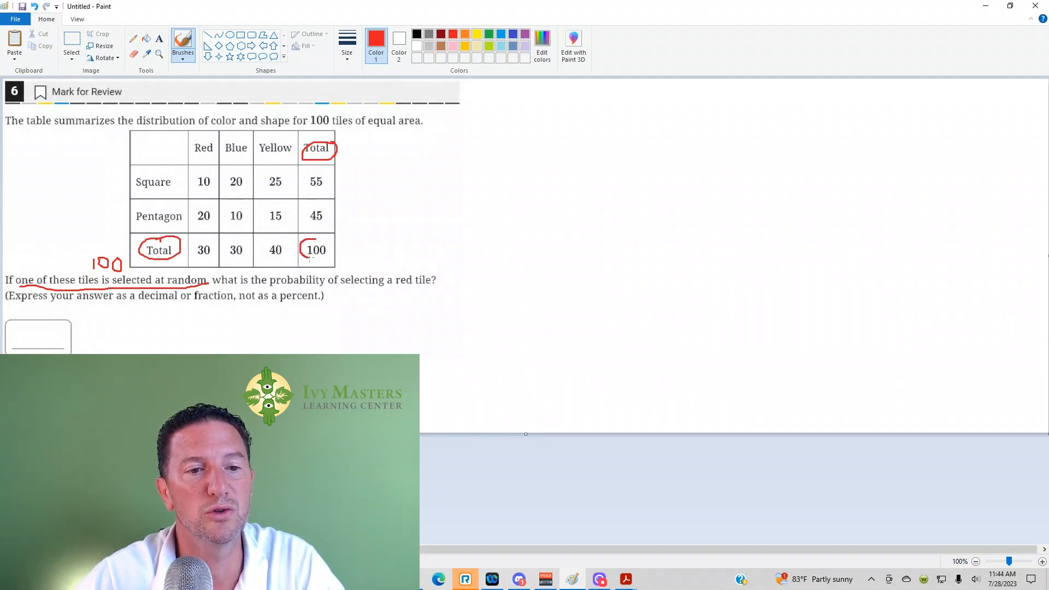
drag(332, 245, 309, 243)
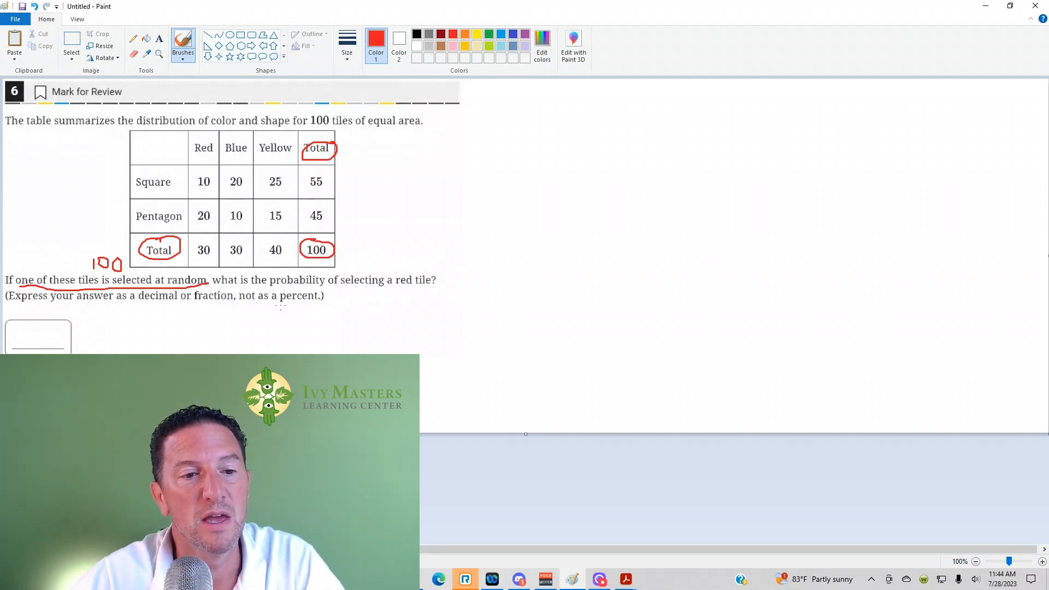
Step: Underline 'red tile', circle the Red header and the Total-row 30, and write 30 beside the table
drag(395, 289, 451, 289)
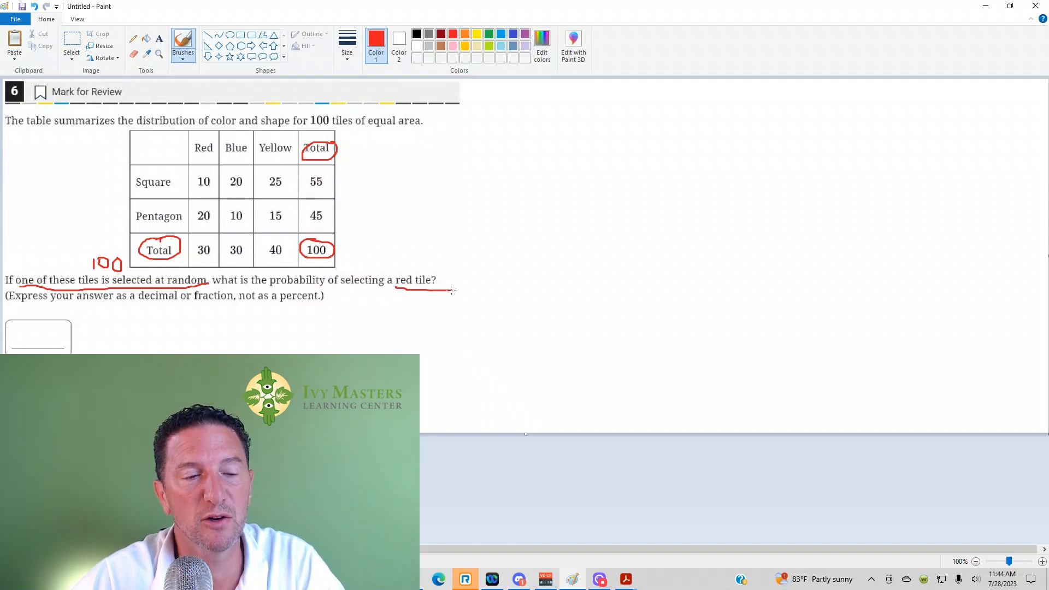
drag(220, 130, 218, 133)
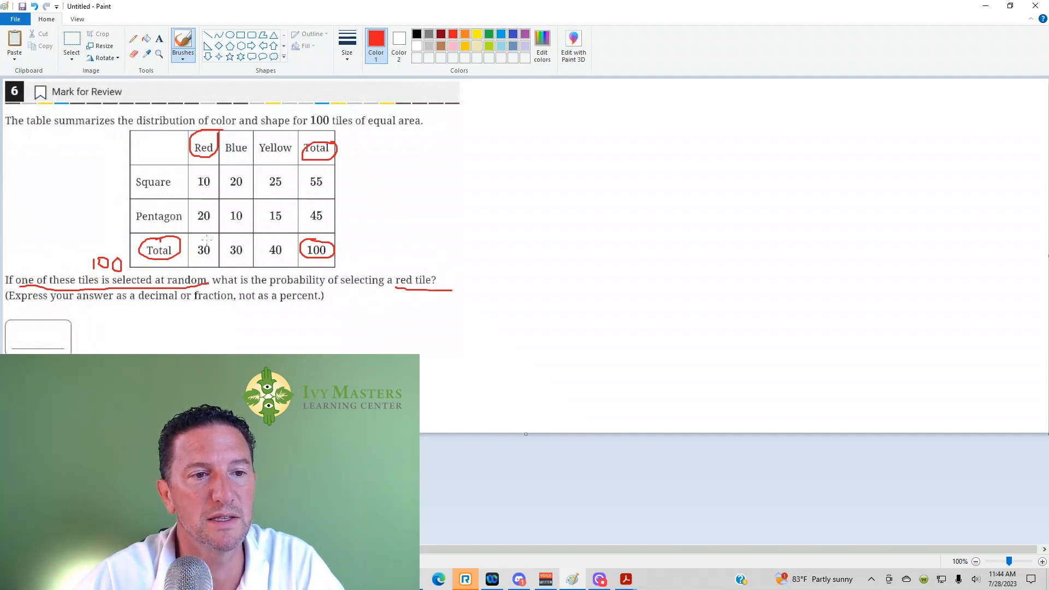
drag(209, 243, 212, 248)
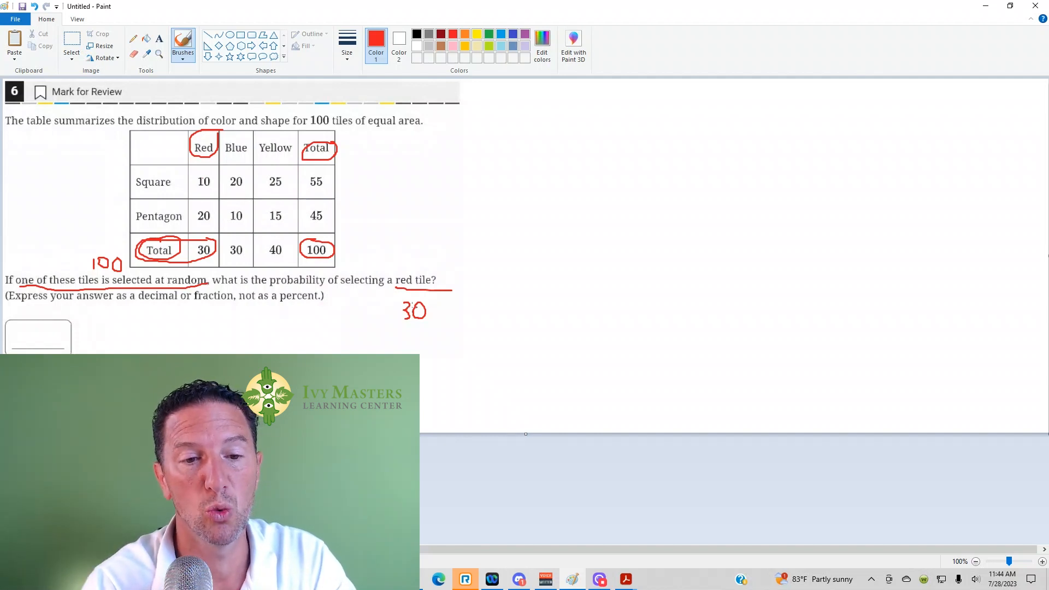
mouse_move(519, 218)
mouse_down()
mouse_move(525, 238)
mouse_move(569, 244)
mouse_move(518, 272)
mouse_move(533, 271)
mouse_up()
Step: Complete the fraction 30/100, cross out the matching zeros, and switch to Desmos to confirm 0.3
mouse_move(549, 251)
mouse_down()
mouse_move(550, 271)
mouse_move(563, 247)
mouse_up()
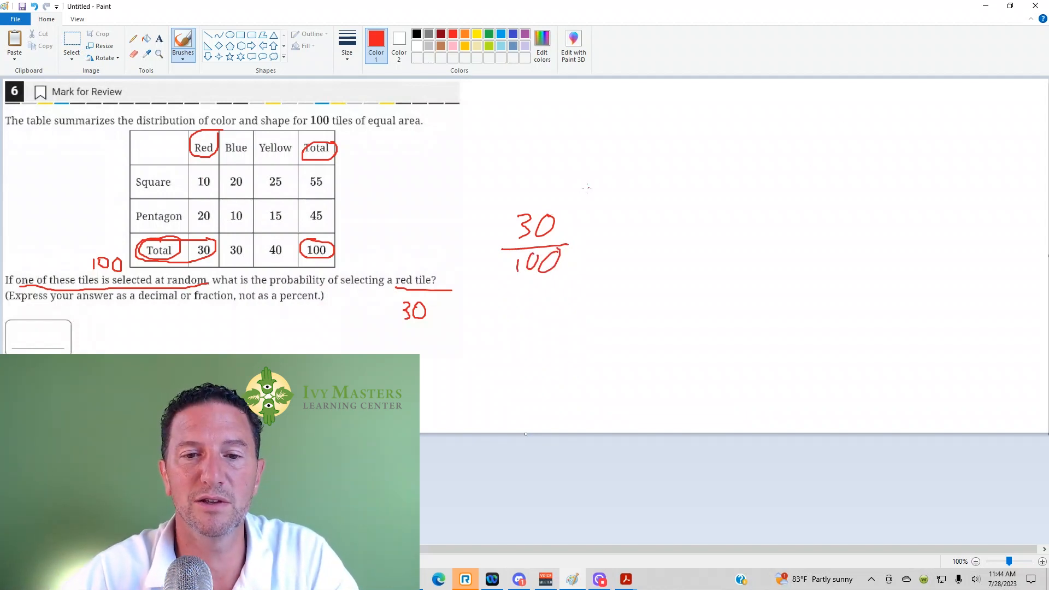
drag(546, 212, 554, 266)
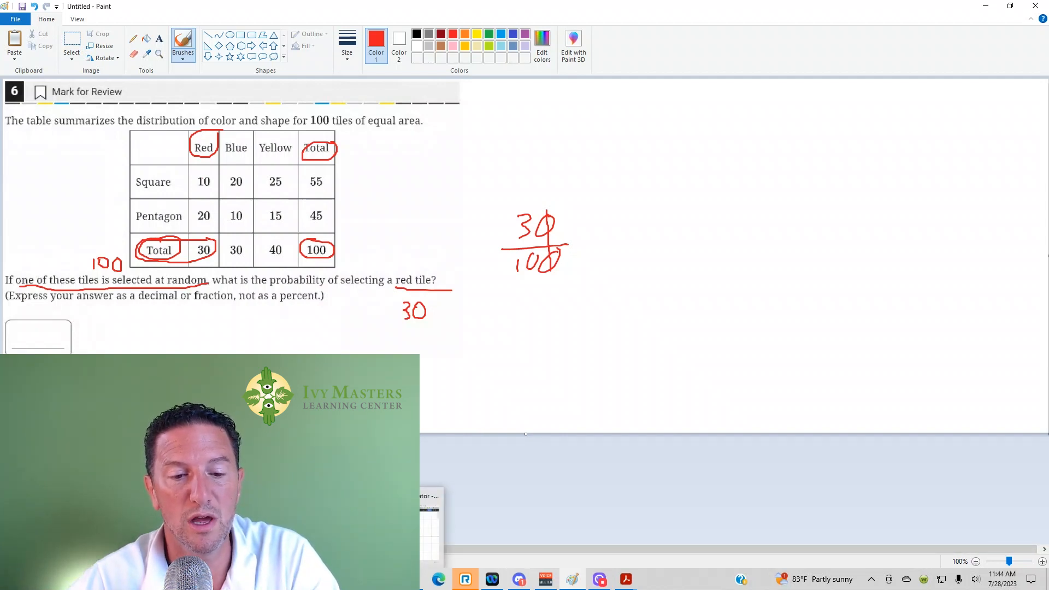
click(438, 579)
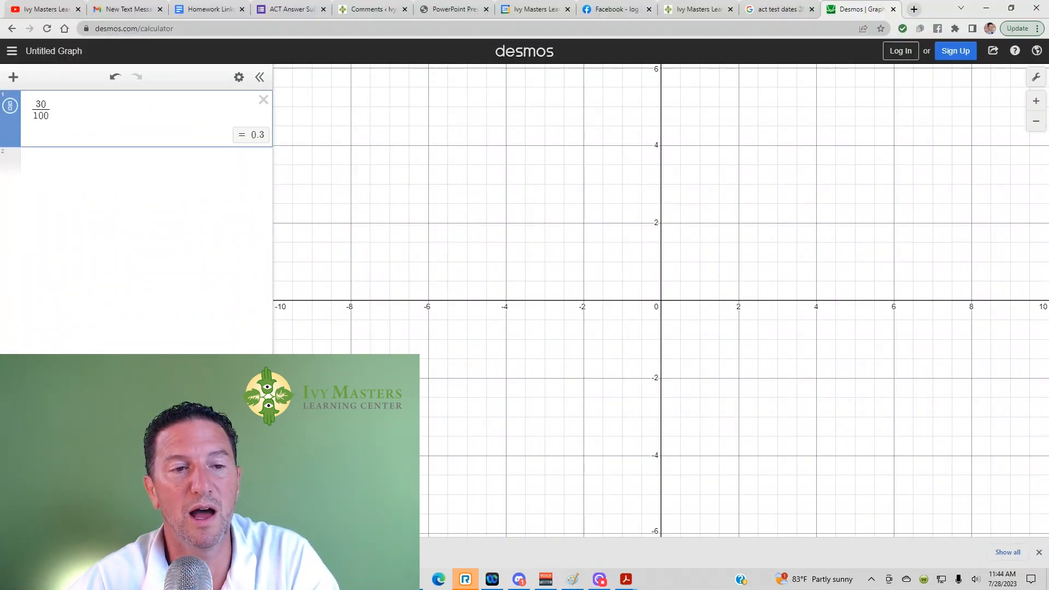
Step: Switch back to the annotated worksheet showing 30/100 reduced to 0.3
click(465, 580)
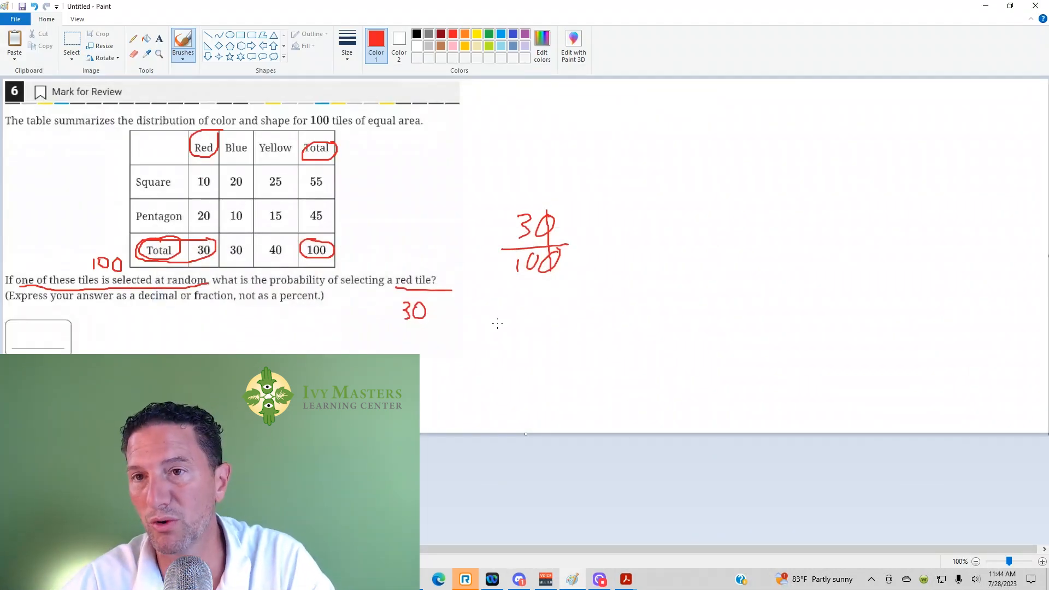